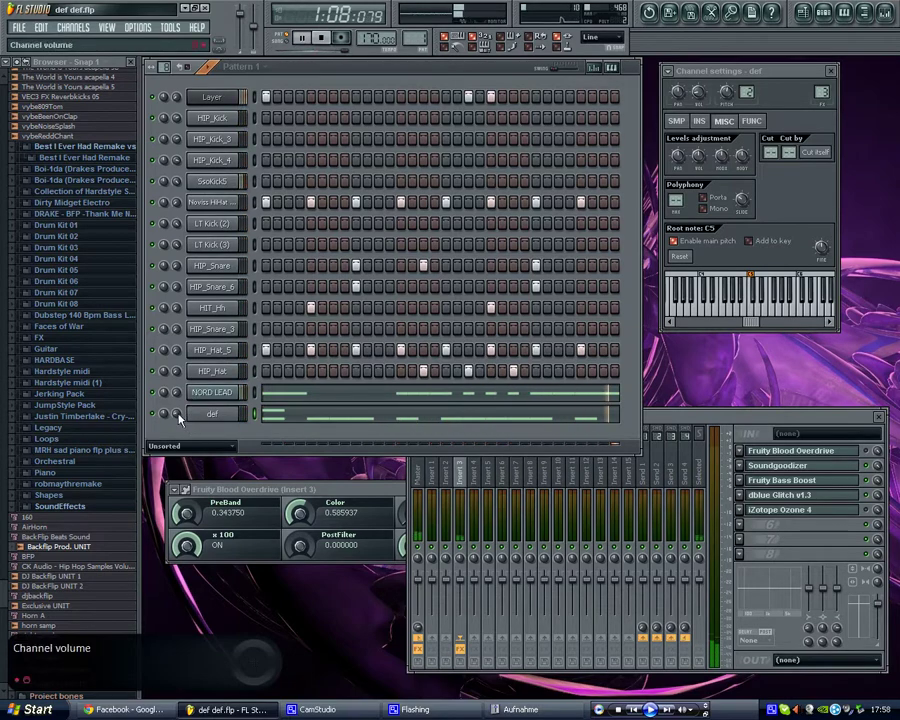
Adjust the def channel's volume and toggle the iZotope Ozone 4 effect on mixer Insert 3 while the pattern plays
left_click(864, 517)
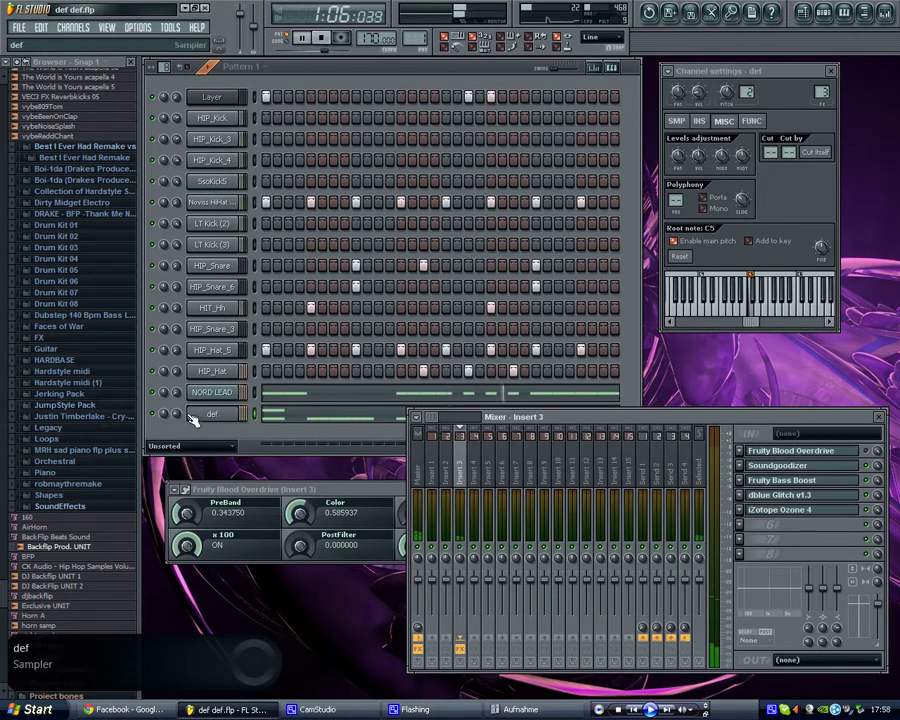
left_click_drag(179, 412, 197, 302)
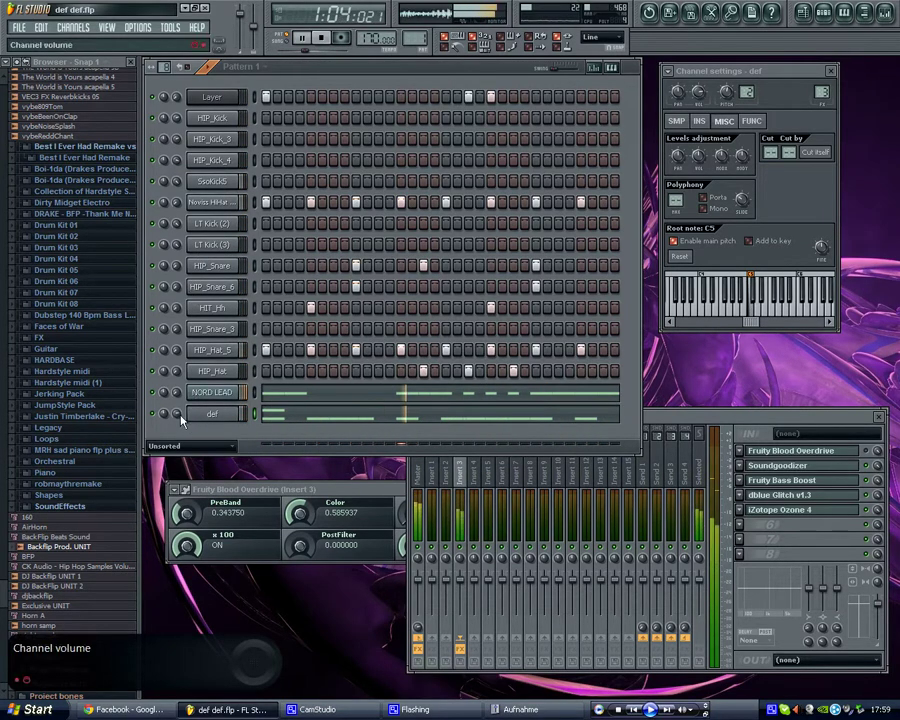
left_click(869, 505)
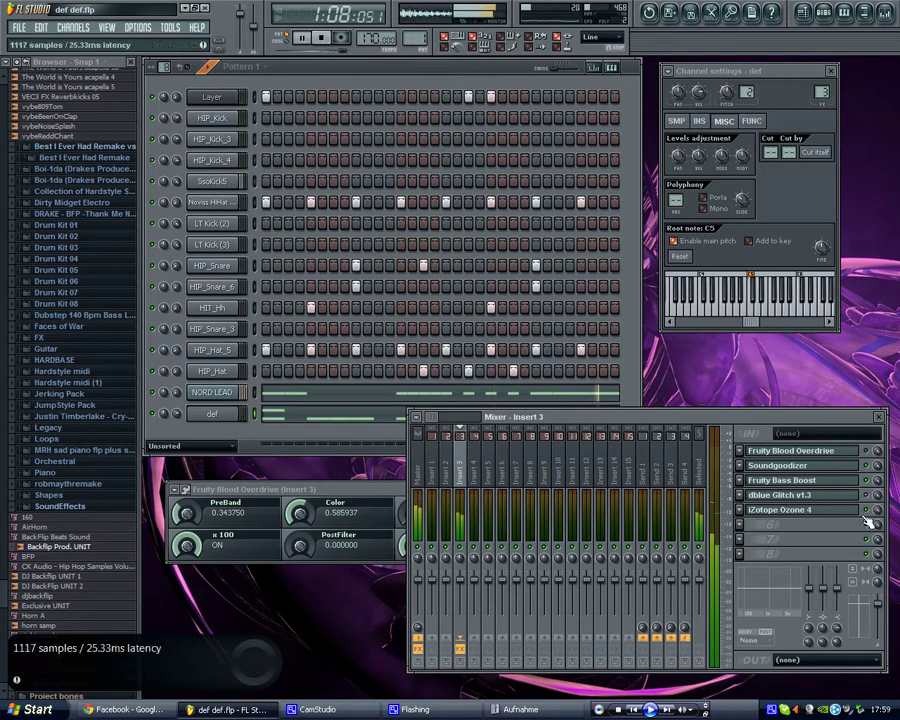
left_click(869, 510)
left_click(826, 292)
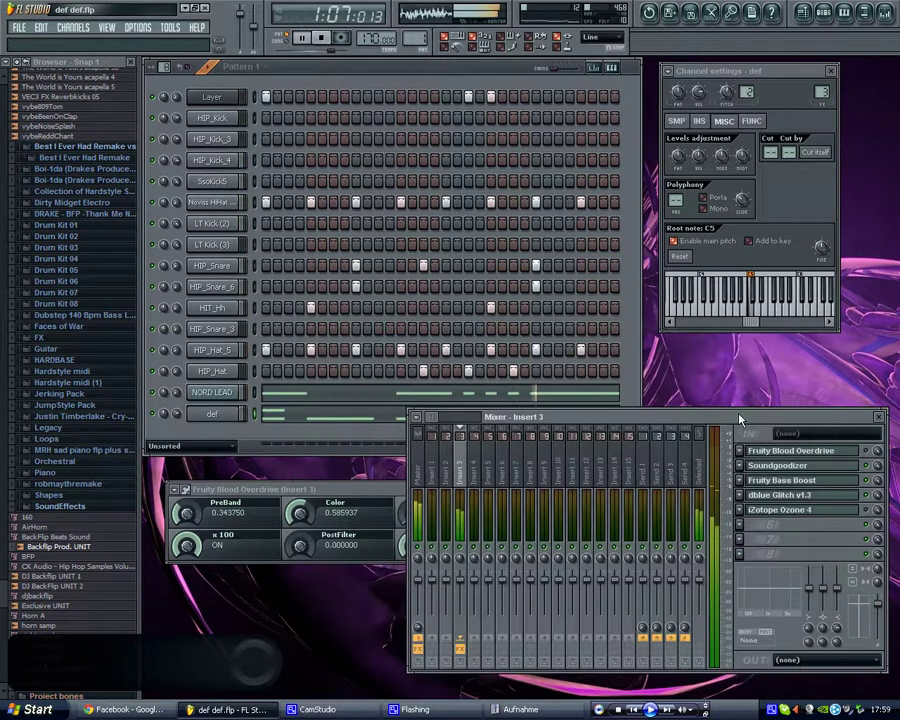
left_click(640, 395)
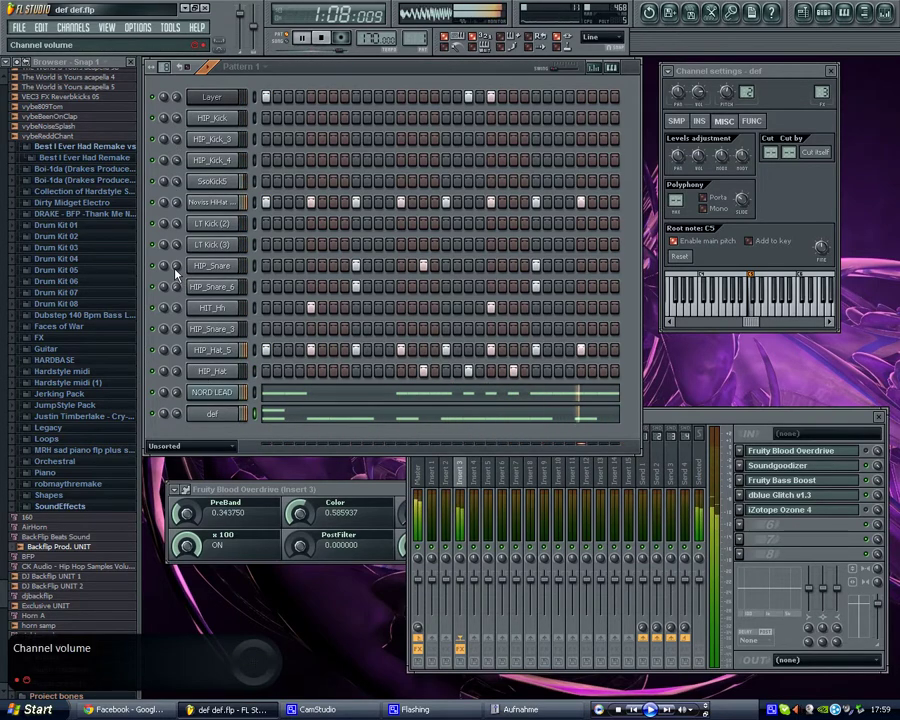
Adjust the channel volumes of HIP_Snare, HIP_Snare_6 and HIT_Hh during playback
left_click_drag(175, 268, 158, 70)
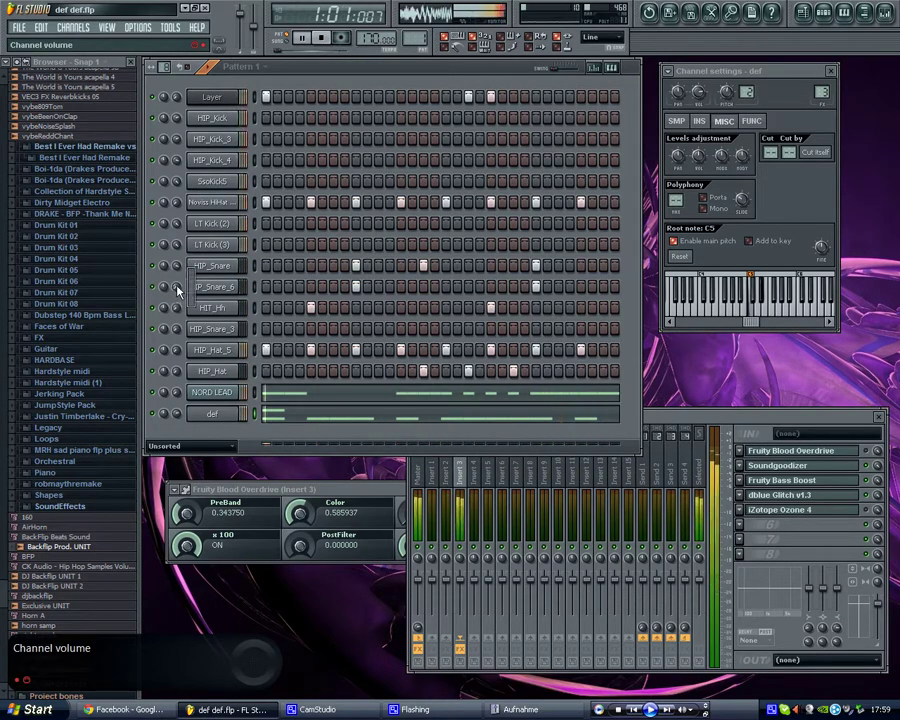
left_click_drag(177, 289, 200, 270)
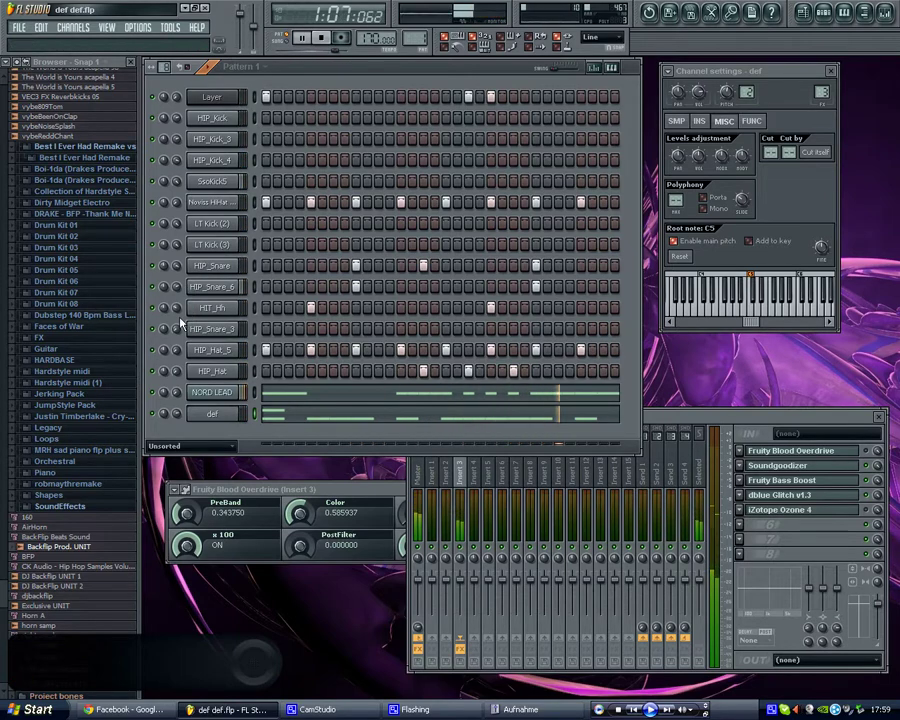
left_click_drag(179, 310, 230, 217)
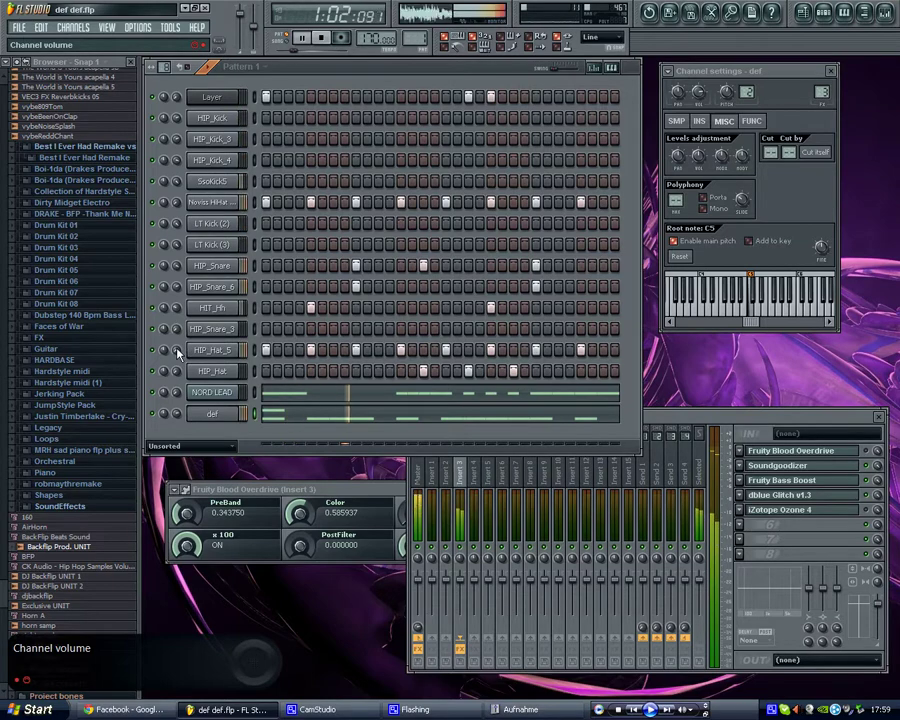
Adjust the channel volumes of HIP_Hat_5, Noviss HiHat, HIP_Hat and Layer during playback
left_click_drag(177, 352, 219, 233)
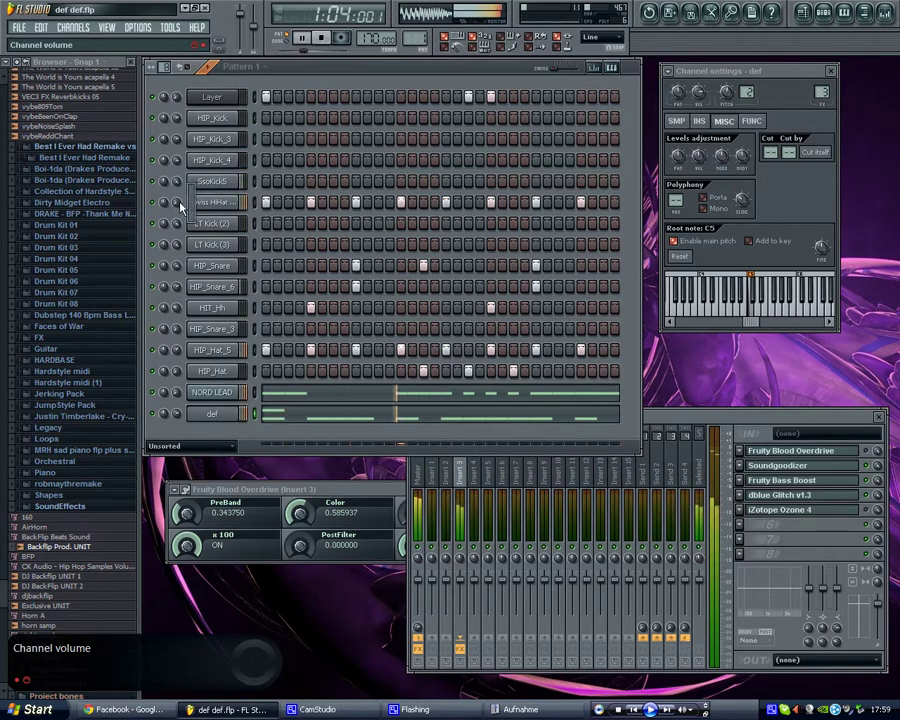
left_click_drag(179, 205, 202, 115)
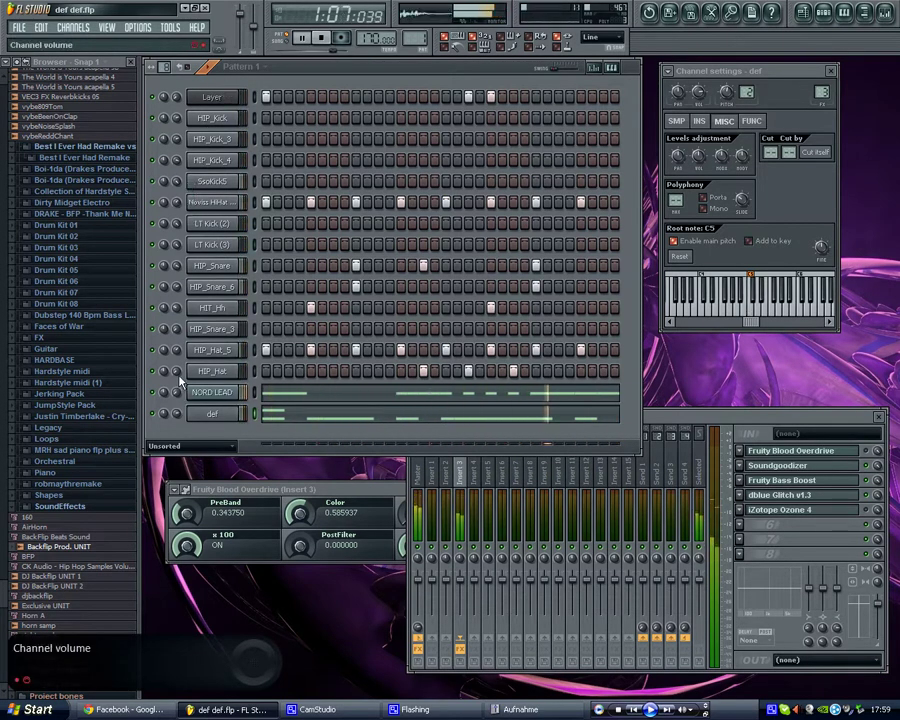
left_click_drag(177, 374, 215, 244)
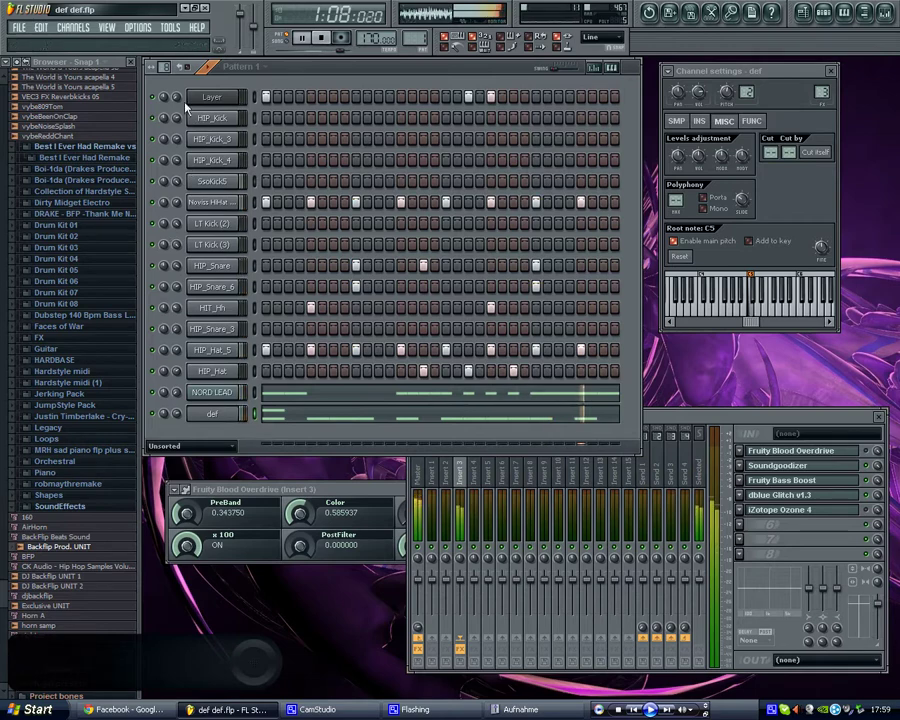
left_click_drag(180, 100, 208, 590)
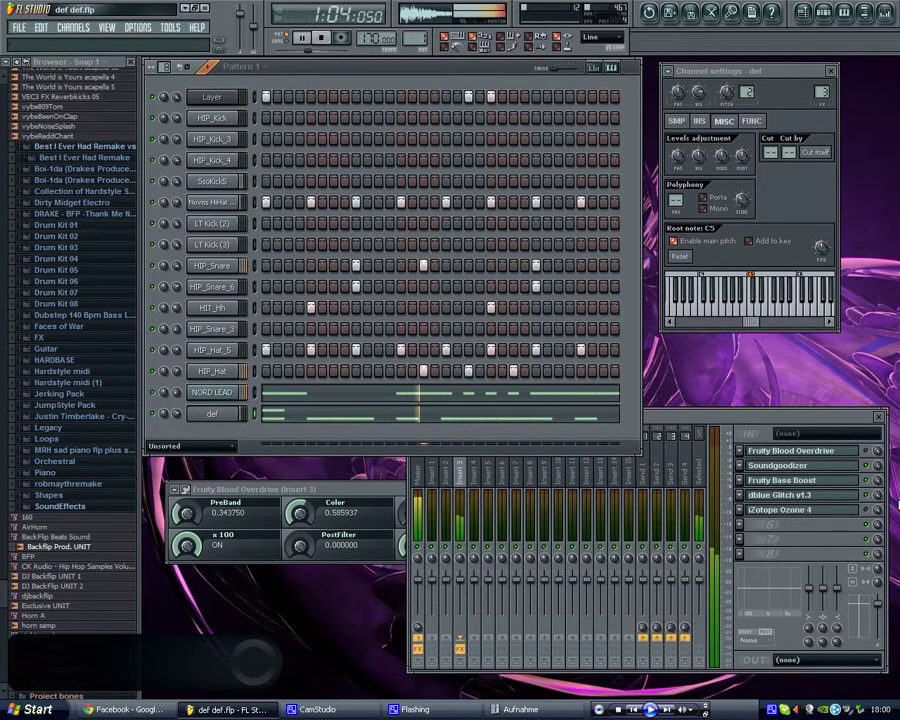
Move the mixer slightly lower and close the Fruity Blood Overdrive window for Insert 3
left_click(808, 539)
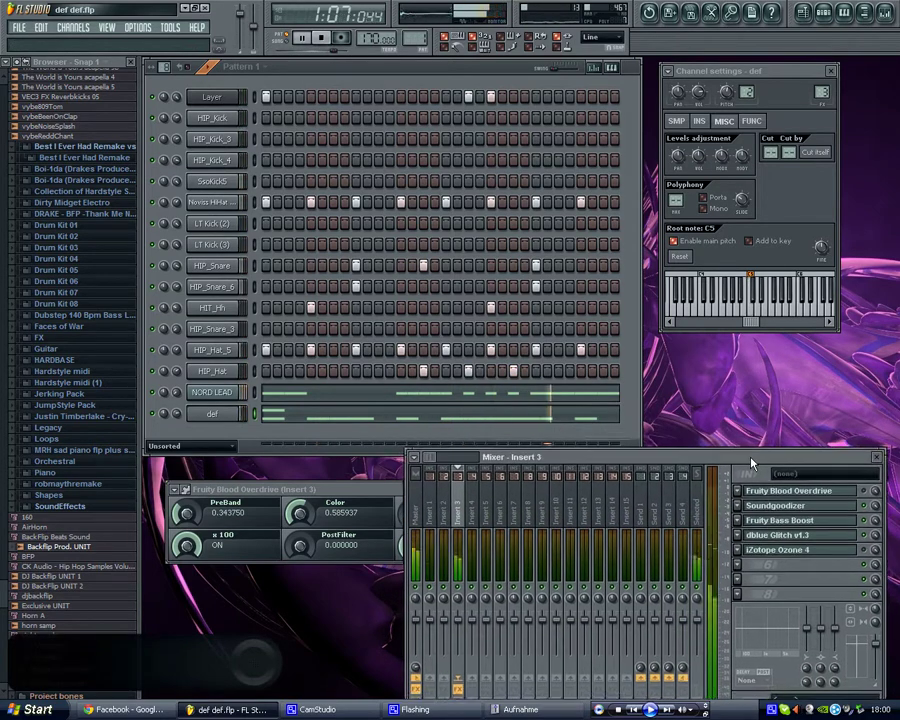
left_click_drag(754, 424, 761, 431)
left_click(218, 492)
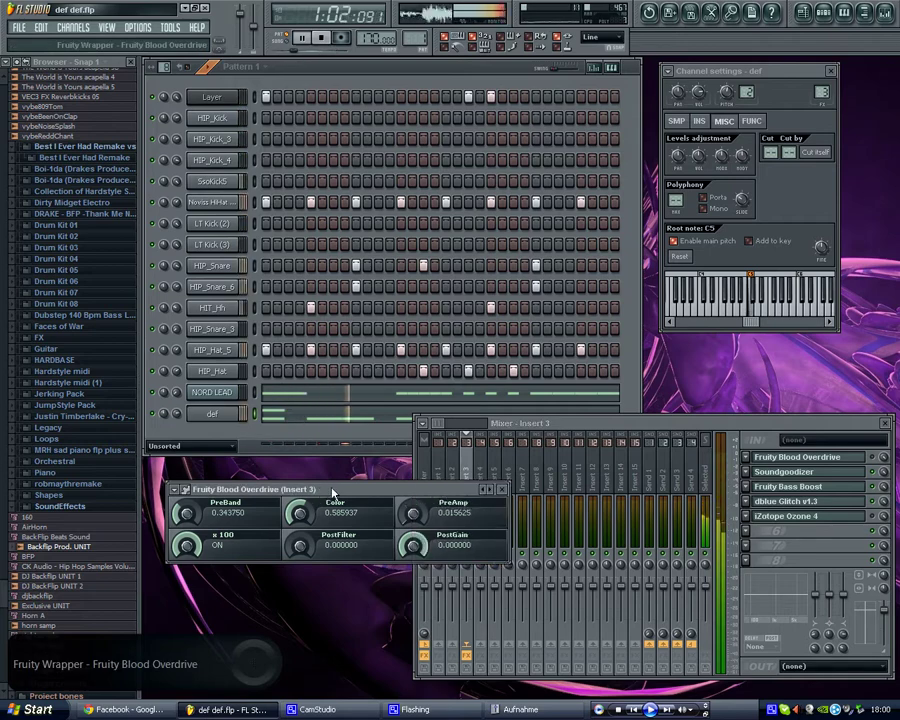
left_click(502, 489)
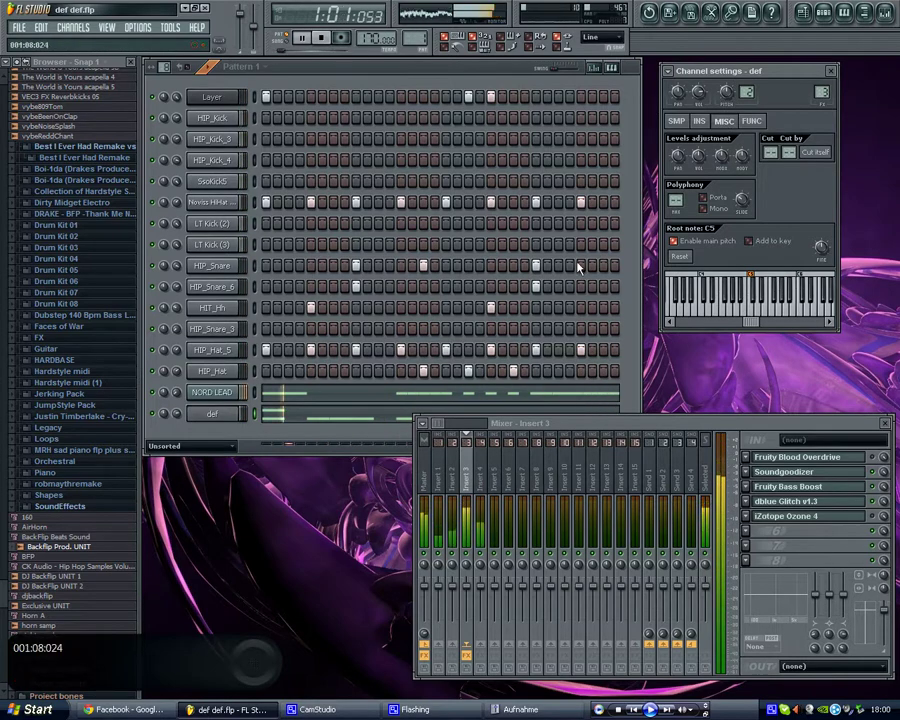
Examine the piano-roll notes of the NORD LEAD and def channels, closing each piano roll after viewing
left_click(476, 393)
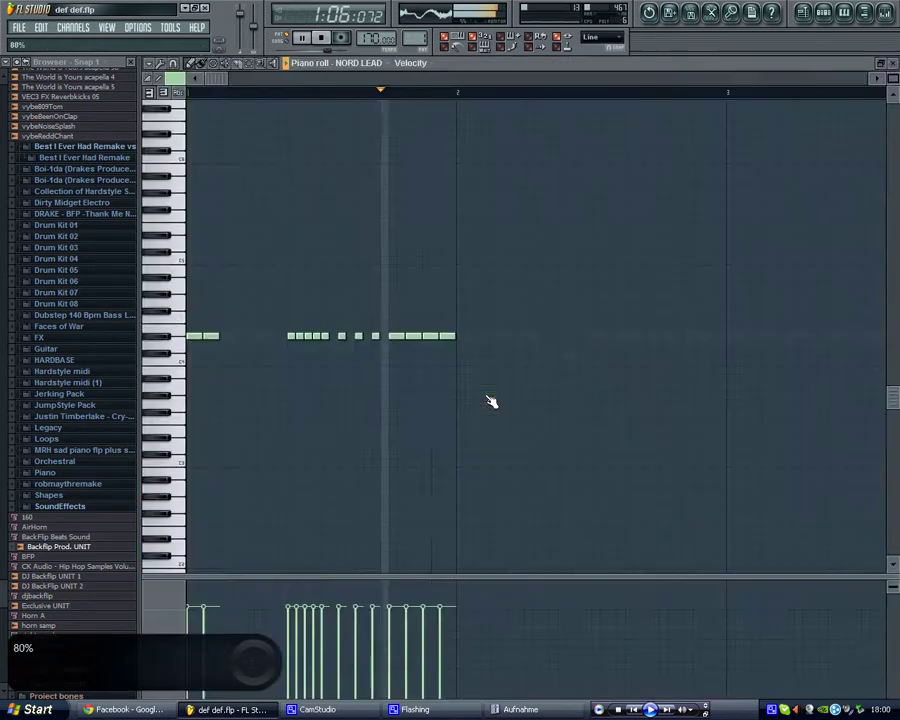
left_click(884, 63)
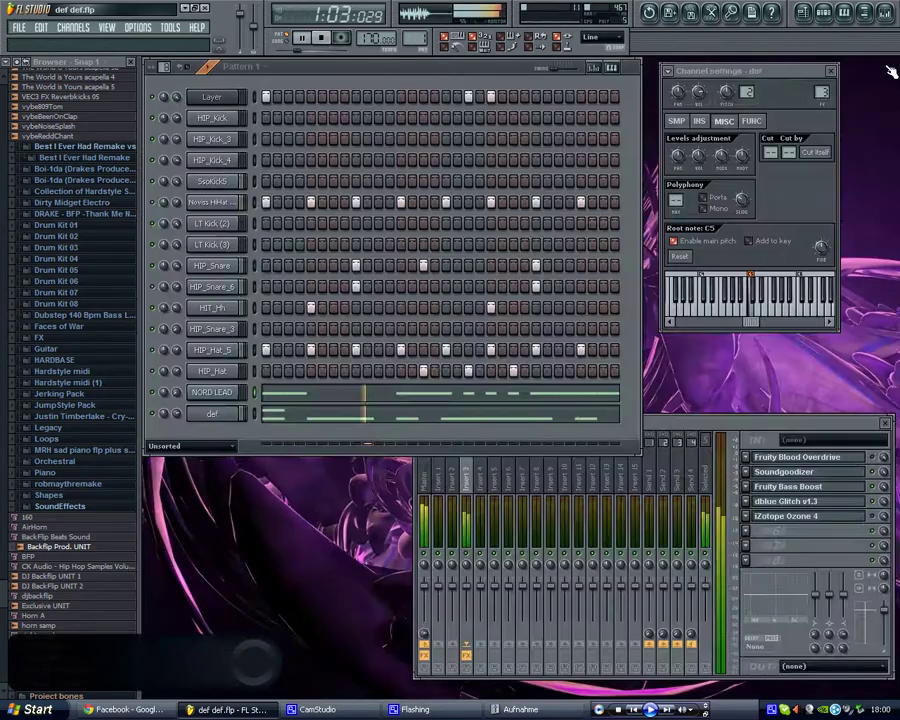
left_click(490, 418)
left_click(893, 63)
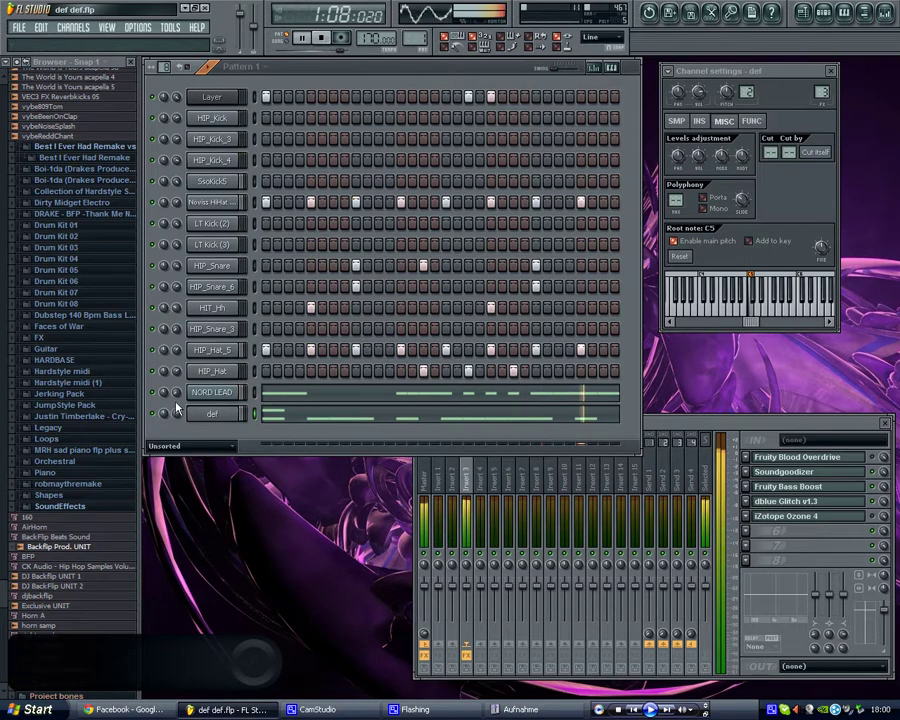
Adjust the NORD LEAD channel's volume and route the channel to mixer track 3
left_click_drag(177, 393, 218, 268)
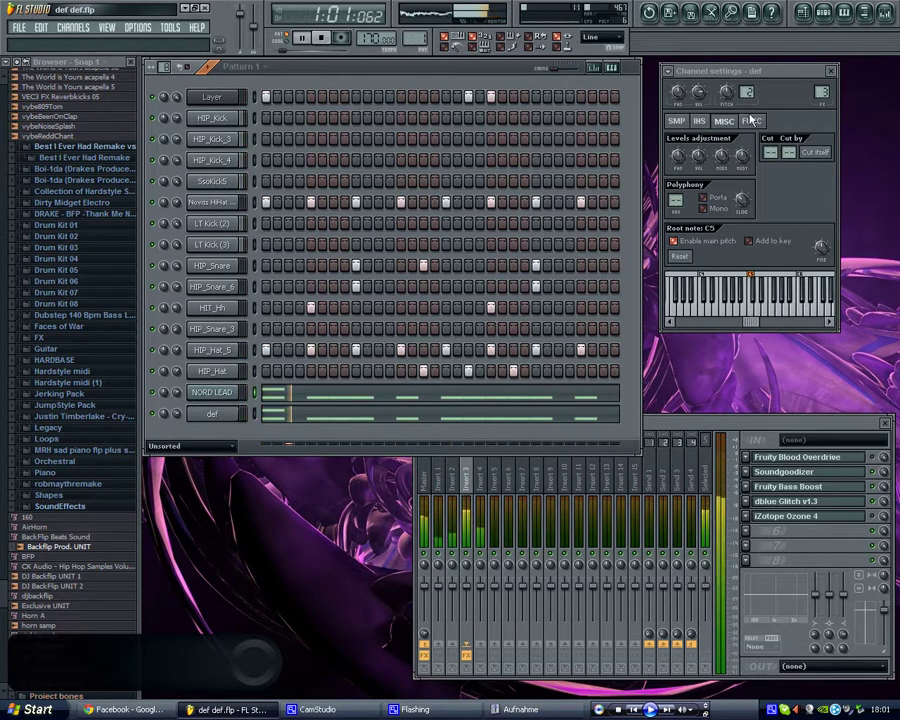
left_click(212, 393)
scroll(819, 91, "up", 2)
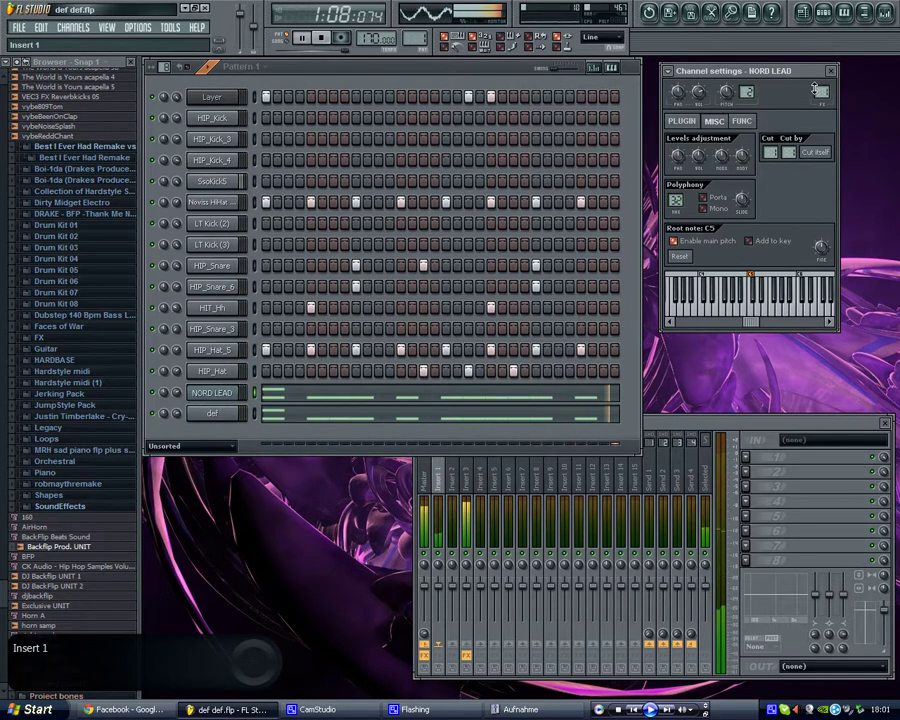
scroll(818, 90, "up", 1)
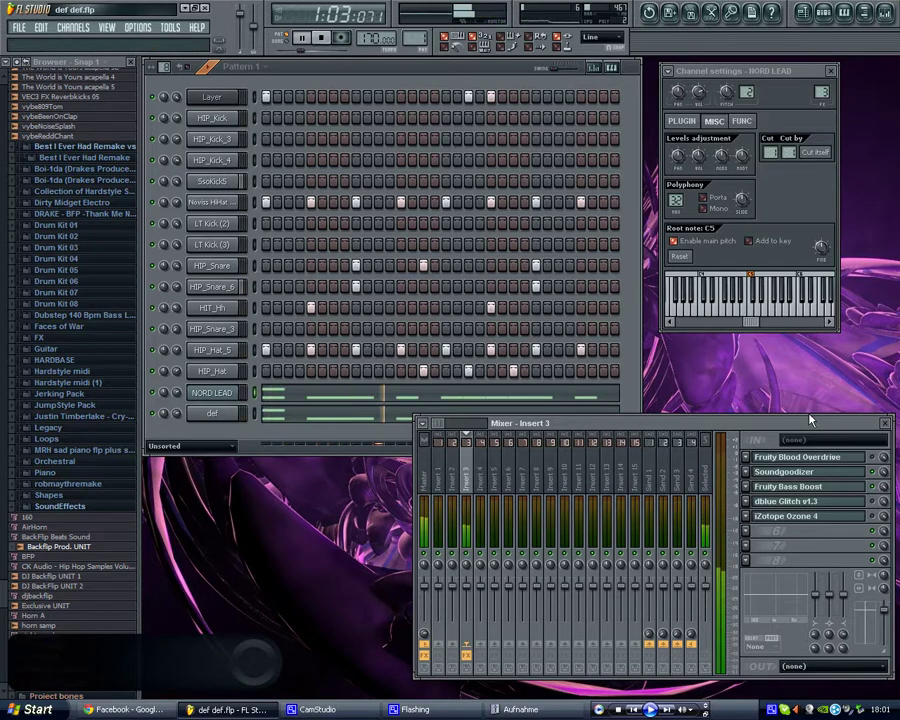
left_click_drag(810, 418, 810, 444)
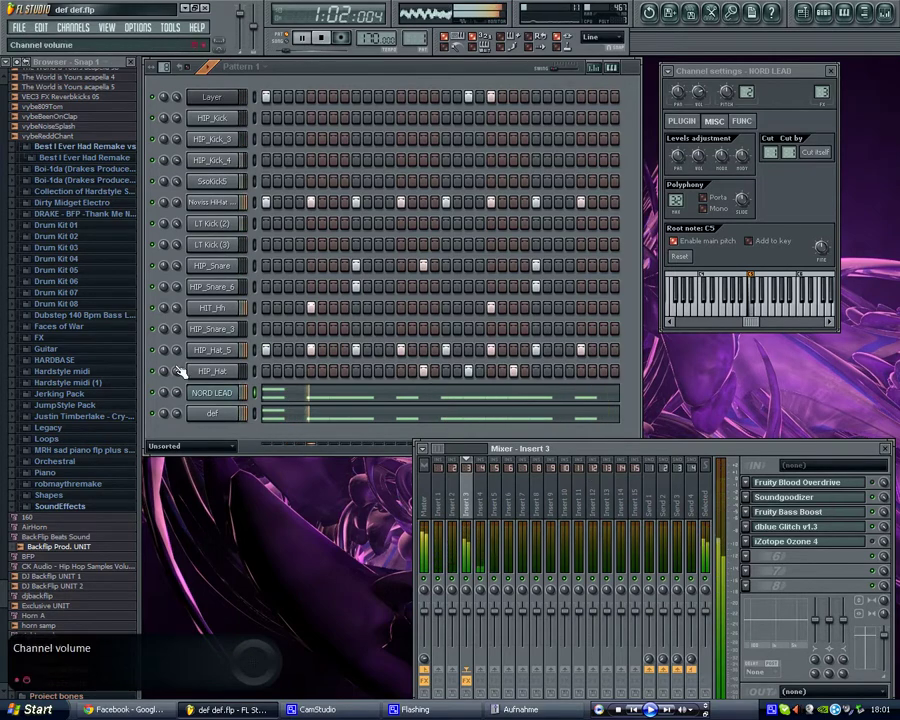
Rebalance the volumes of the def and HIP_Hat channels while the pattern plays
left_click_drag(175, 412, 157, 570)
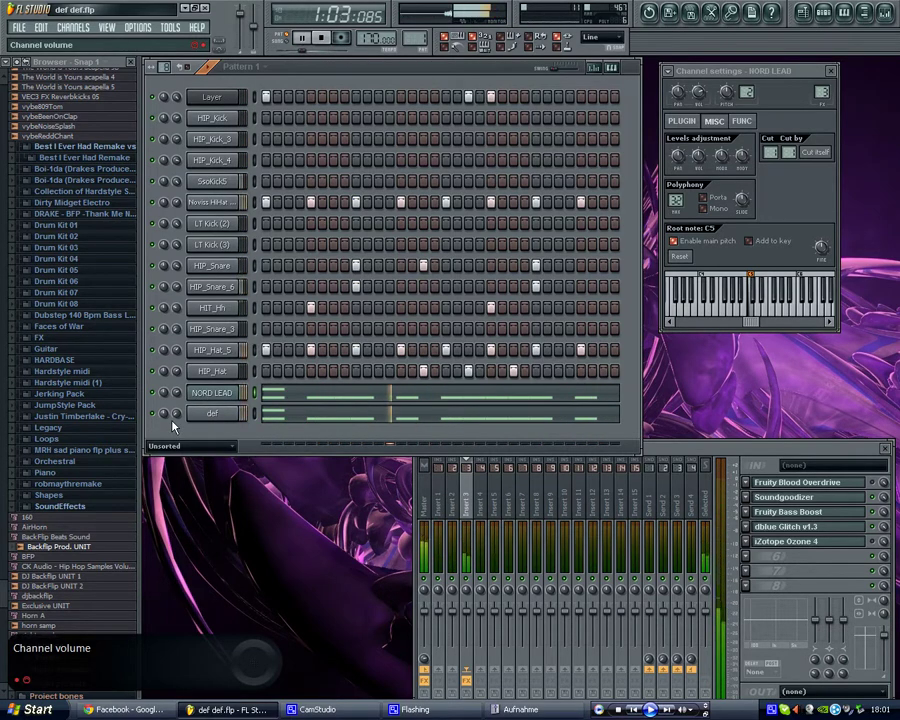
left_click_drag(172, 425, 234, 243)
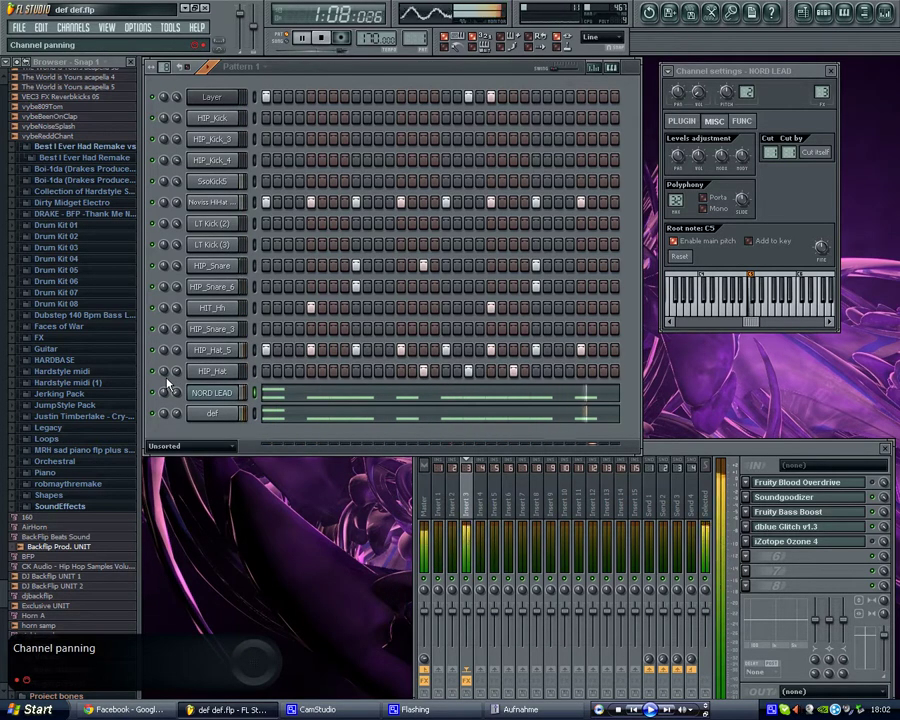
left_click_drag(174, 377, 213, 304)
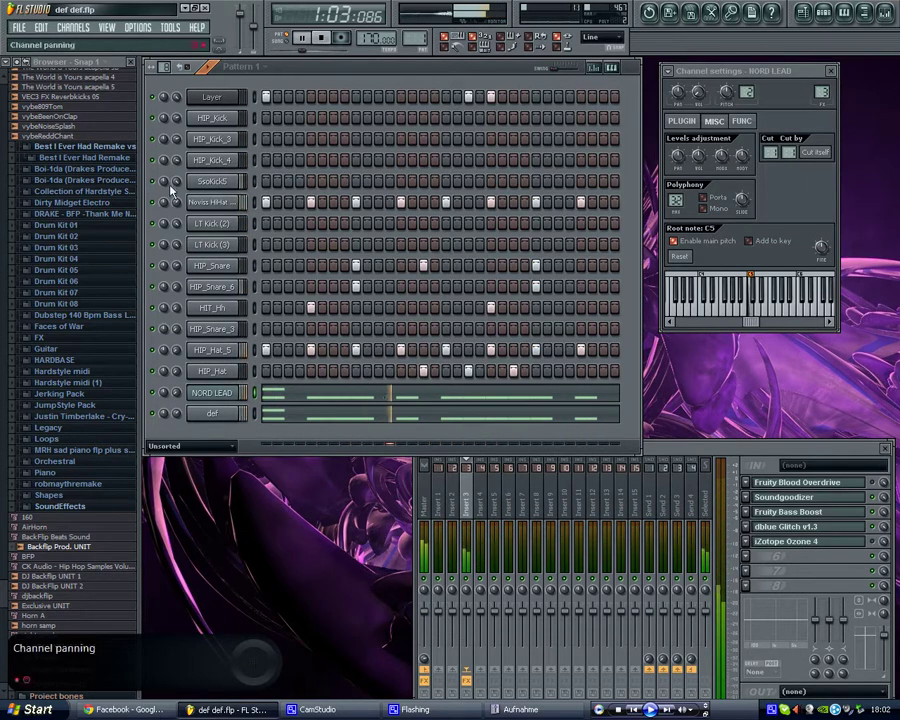
Adjust the volumes of the Noviss HiHat and Layer channels and set HIP_Hat_5 to 100%
left_click_drag(176, 205, 174, 215)
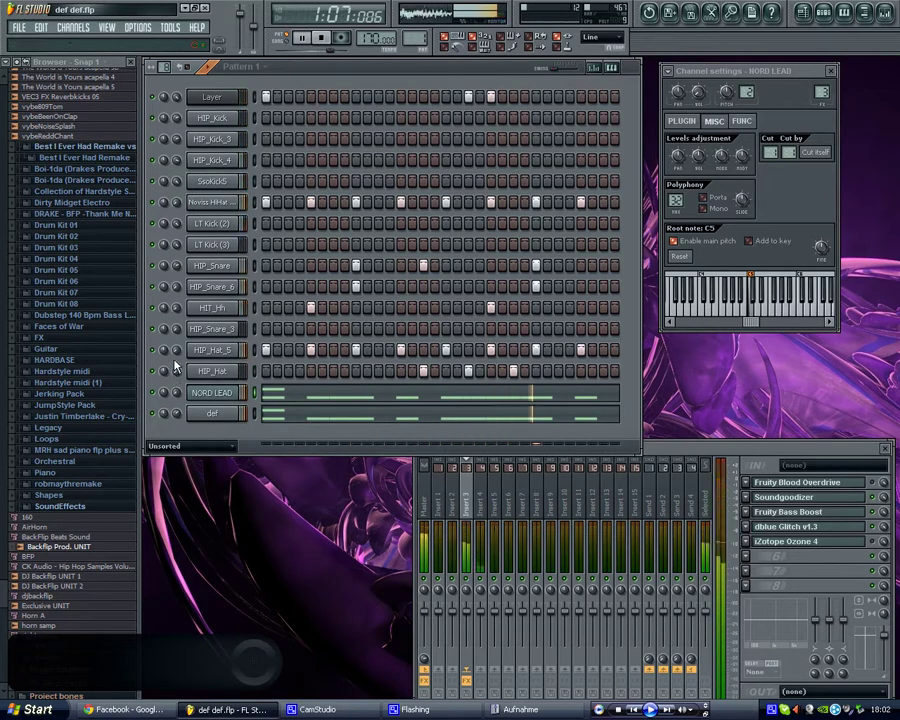
left_click_drag(189, 293, 187, 280)
left_click_drag(138, 408, 187, 222)
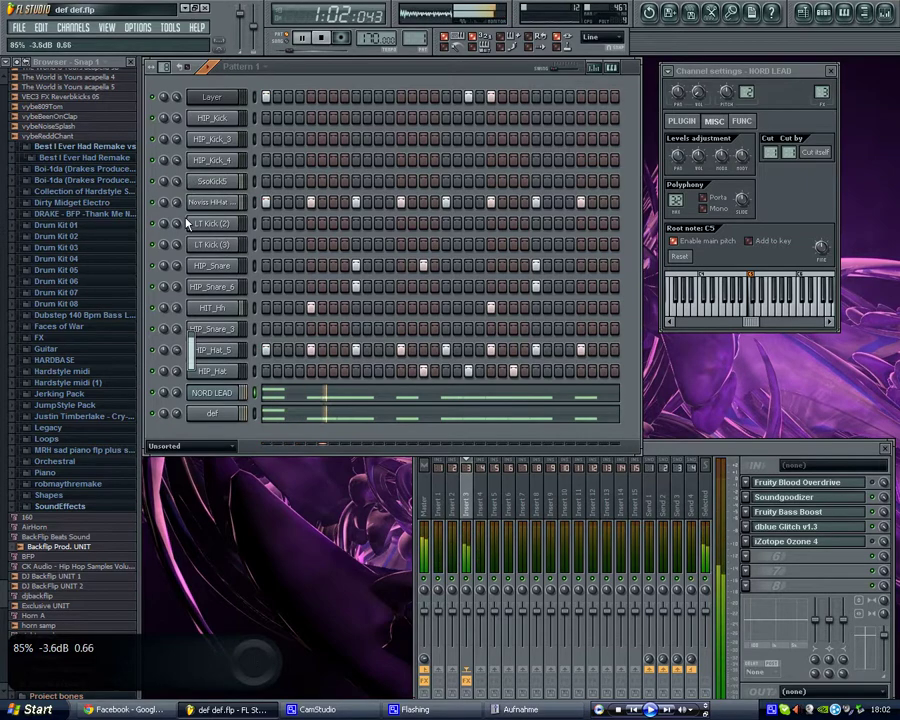
left_click_drag(174, 106, 373, 692)
left_click_drag(483, 146, 503, 530)
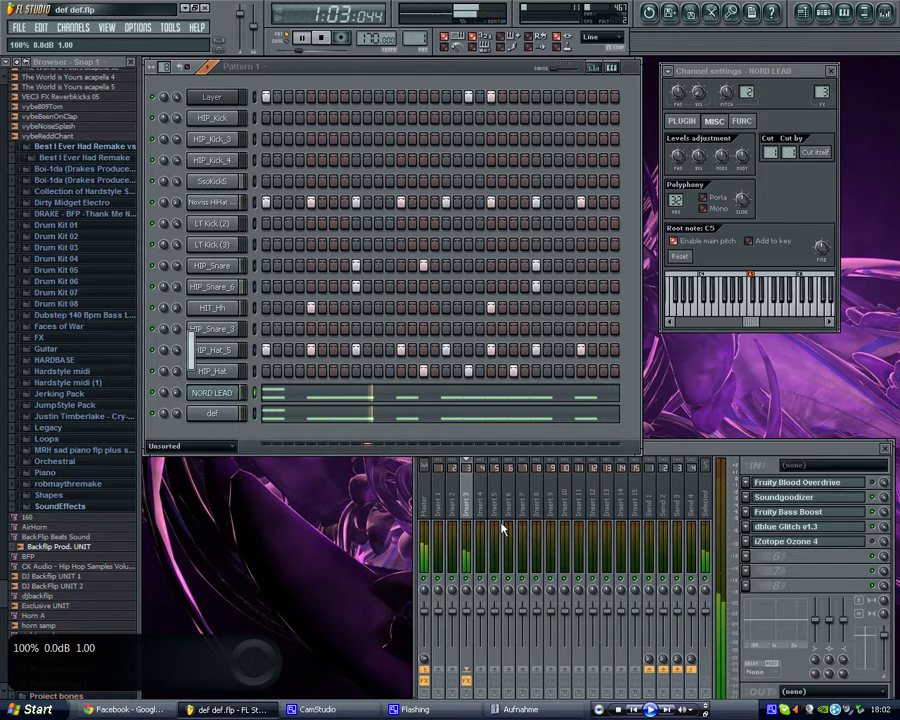
Adjust the channel volumes of def, LT Kick (3), LT Kick (2), Layer and HIP_Snare during playback
left_click_drag(372, 638, 237, 183)
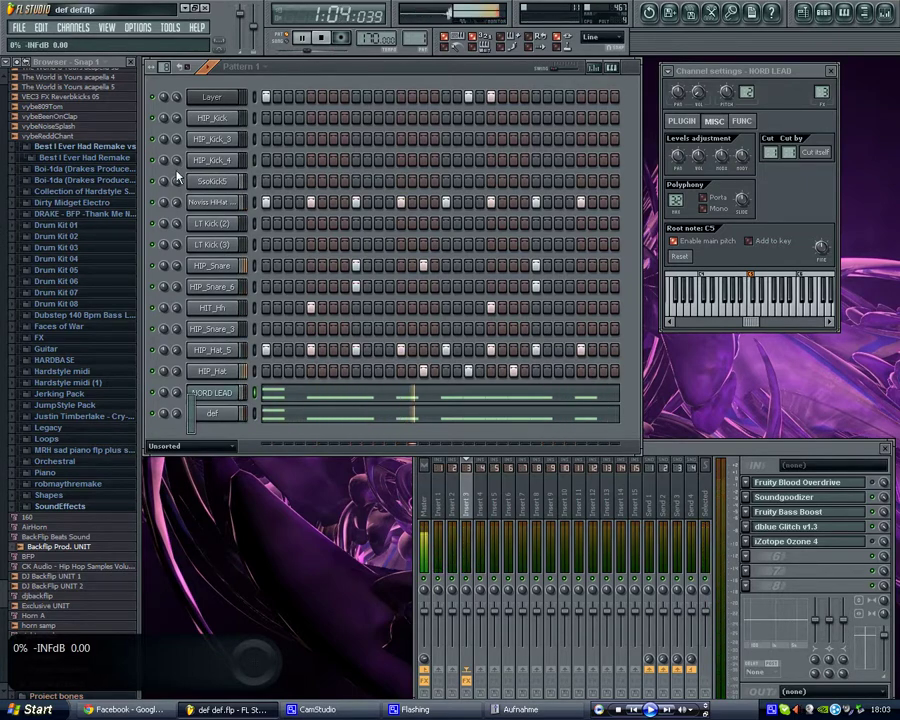
left_click_drag(176, 171, 148, 410)
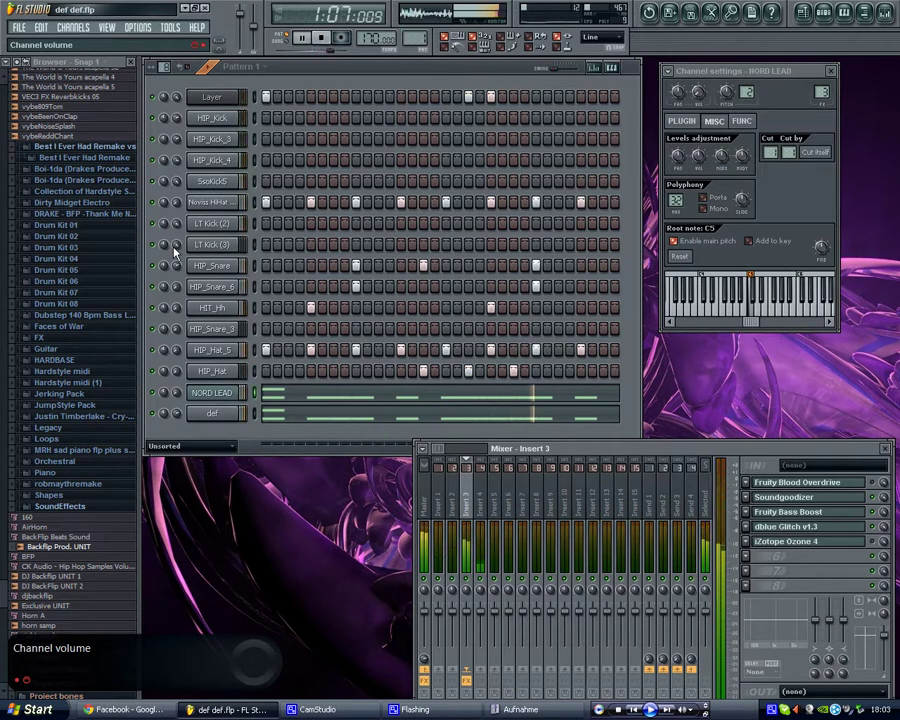
left_click_drag(175, 241, 131, 650)
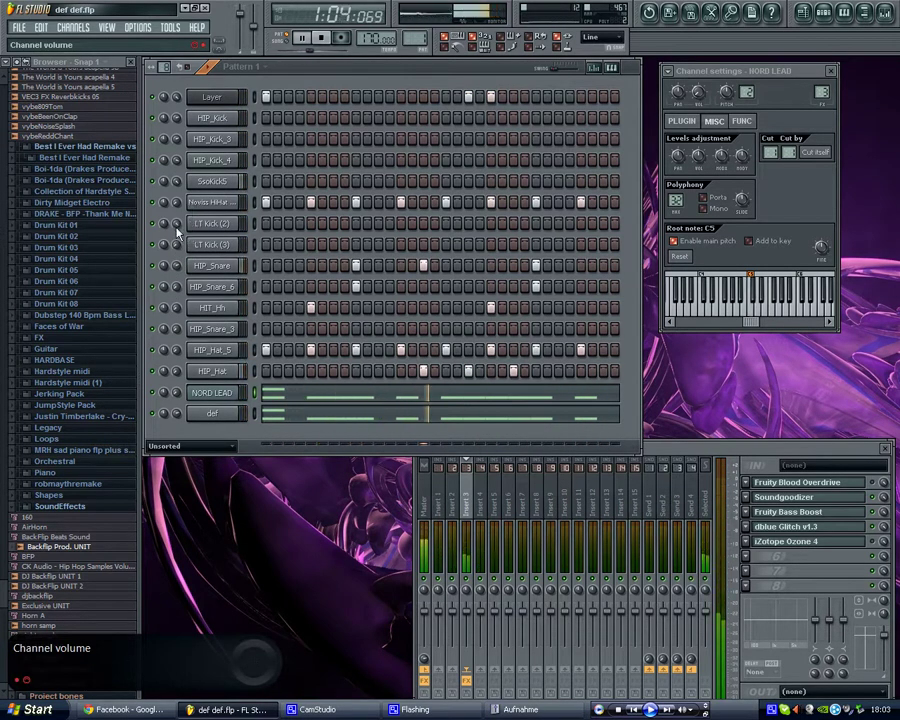
left_click_drag(176, 238, 212, 135)
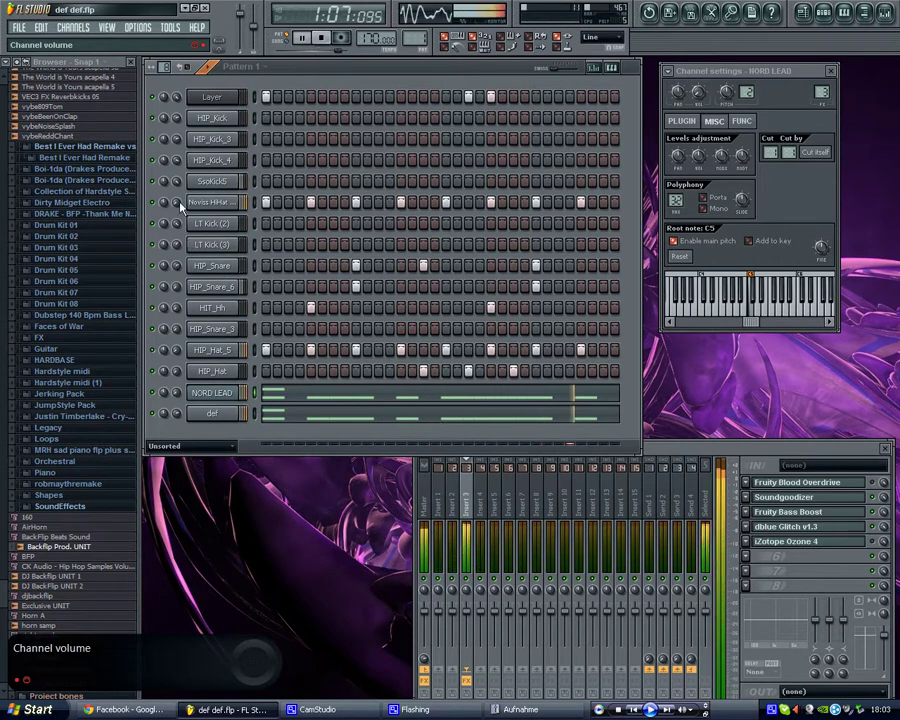
left_click_drag(177, 98, 161, 321)
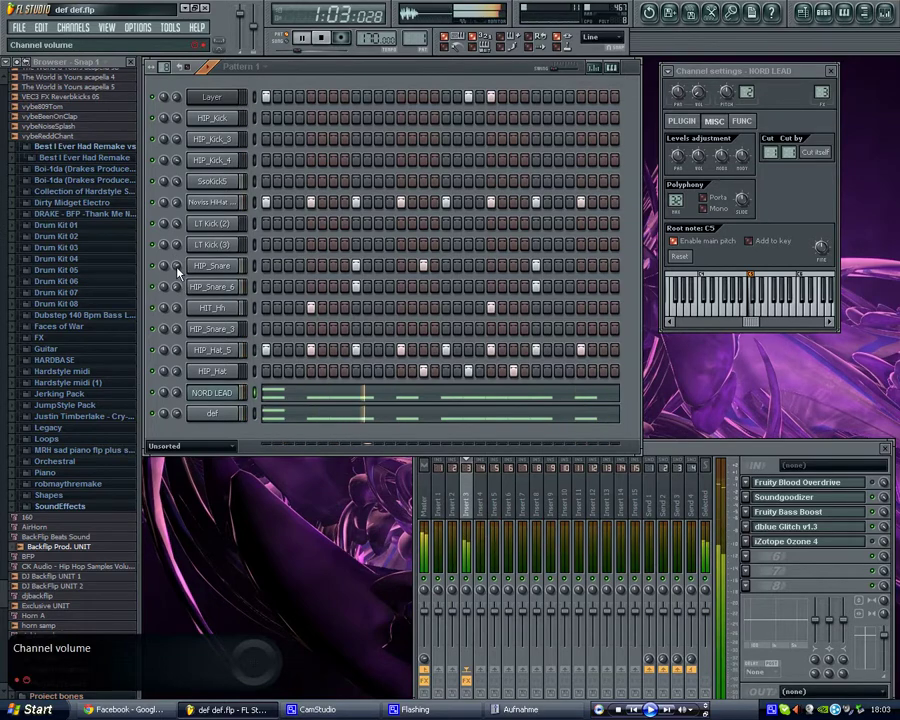
left_click_drag(177, 268, 155, 34)
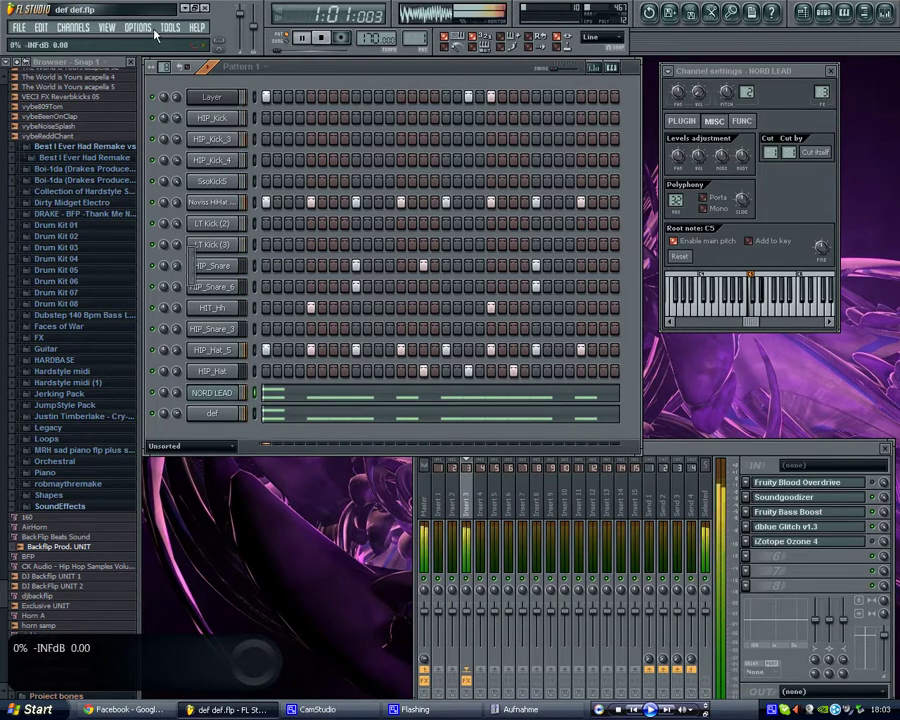
Toggle the dblue Glitch v1.3 effect on mixer Insert 3 and stop playback
left_click(875, 532)
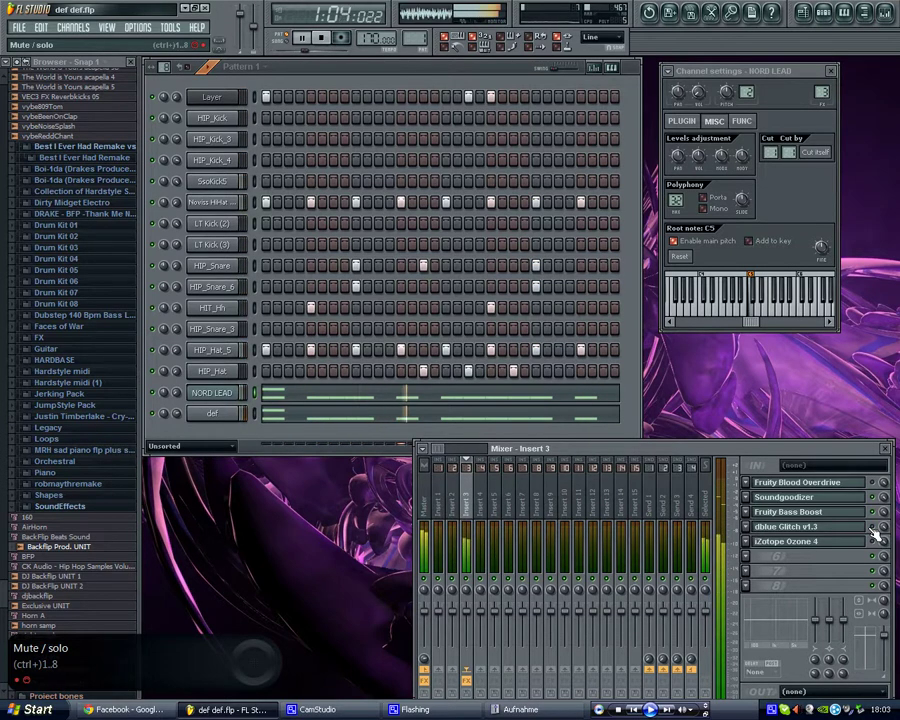
key("space")
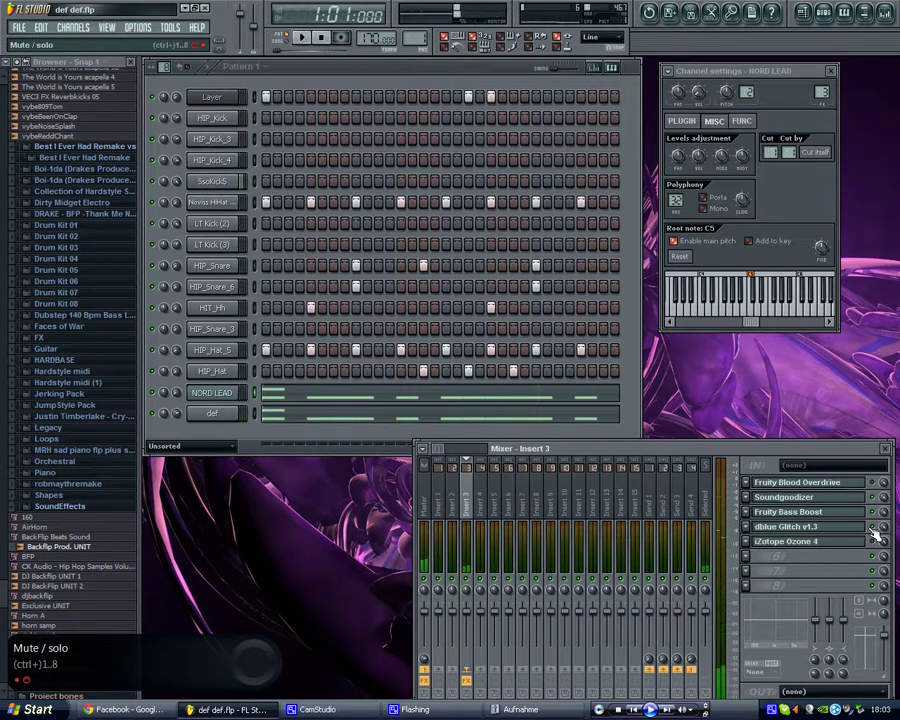
left_click(320, 710)
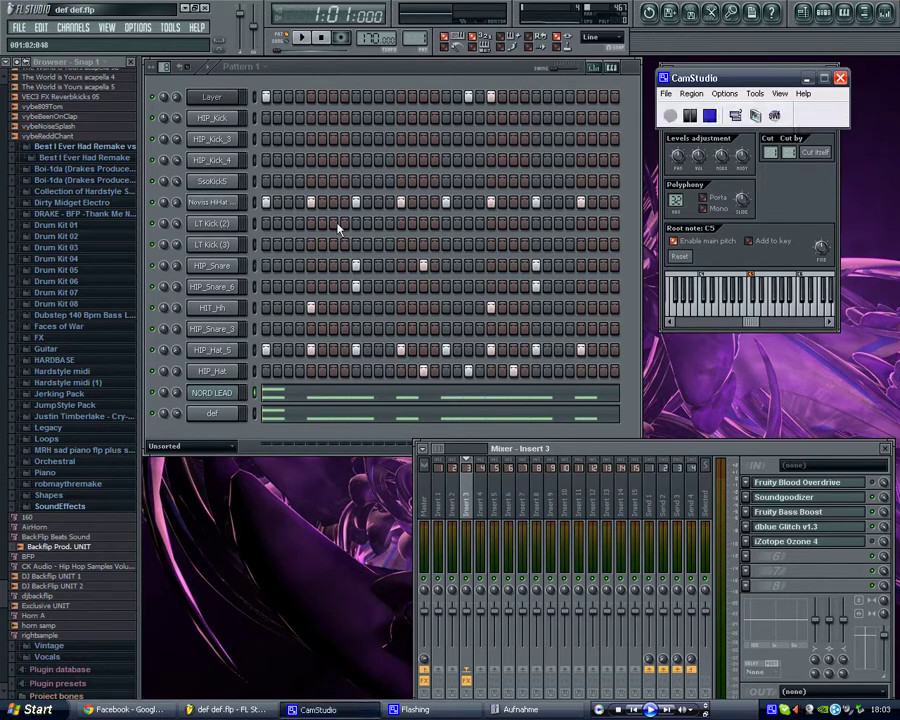